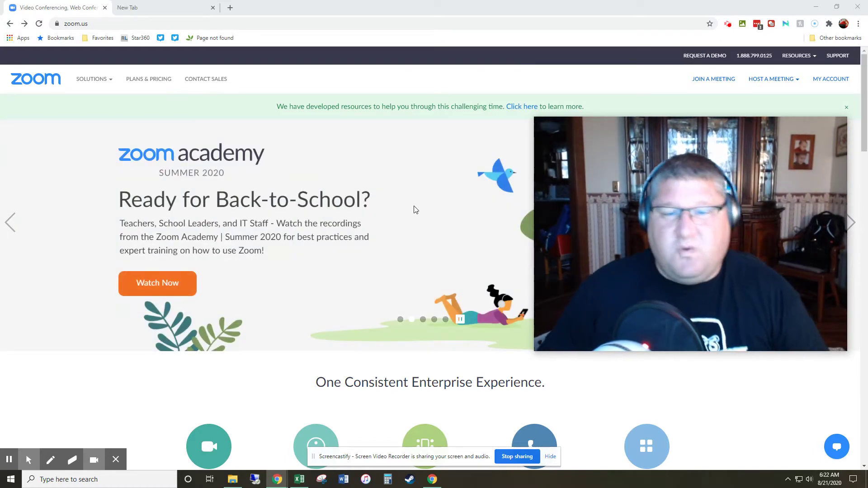
Step: Open Browser Extension from the Download links in the zoom.us footer
scroll(393, 213, "down", 20)
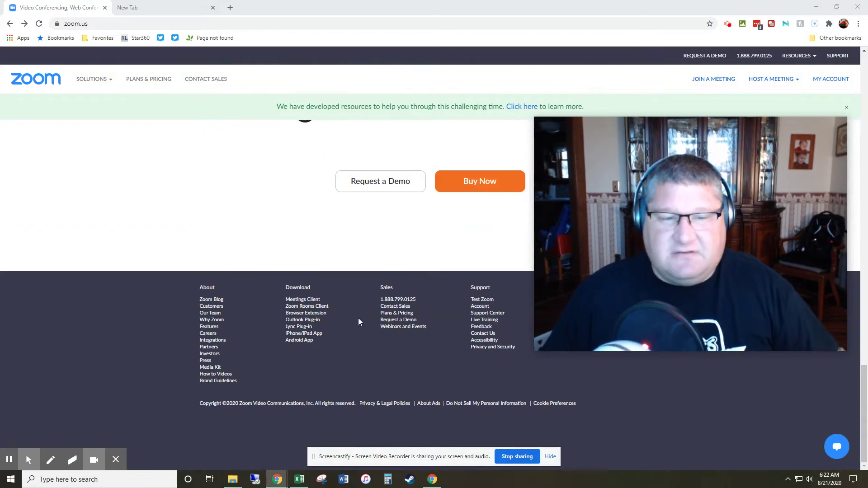
left_click(310, 314)
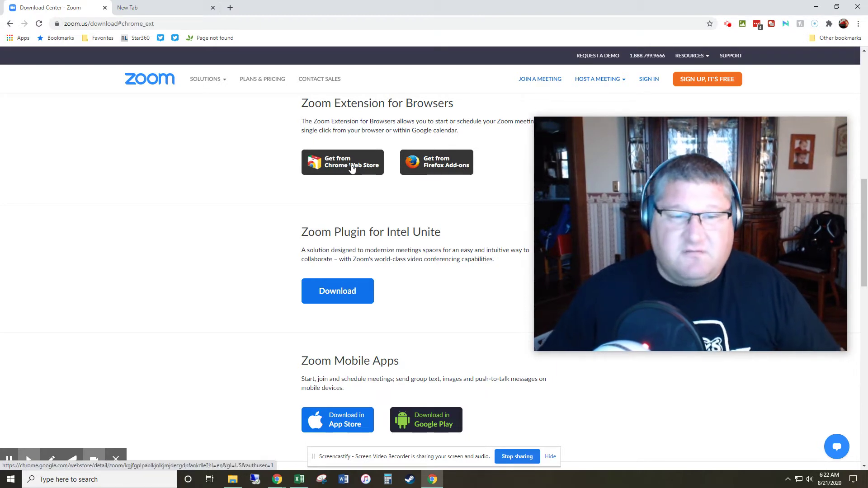
Step: Add Zoom Scheduler to Chrome from the Chrome Web Store and bring up its sign-in panel
left_click(352, 166)
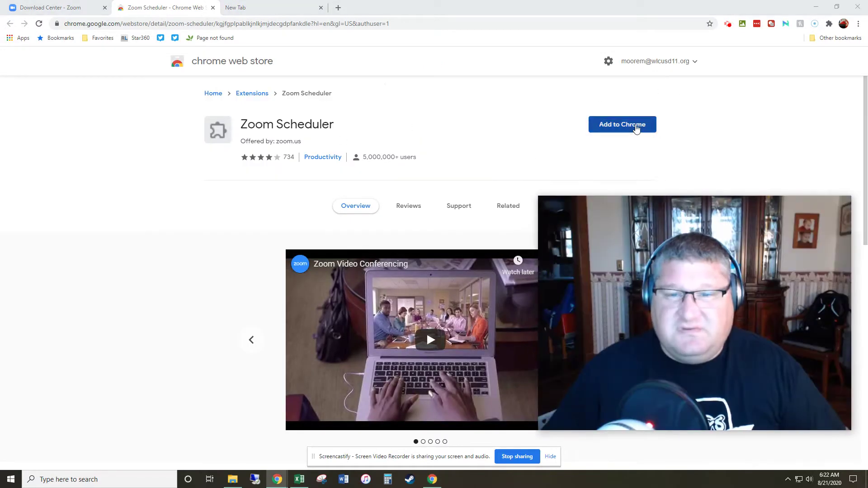
left_click(635, 126)
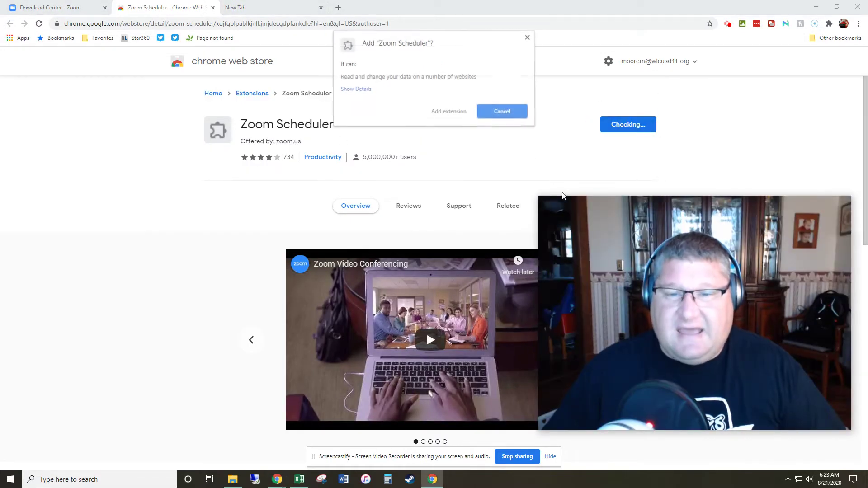
left_click(443, 111)
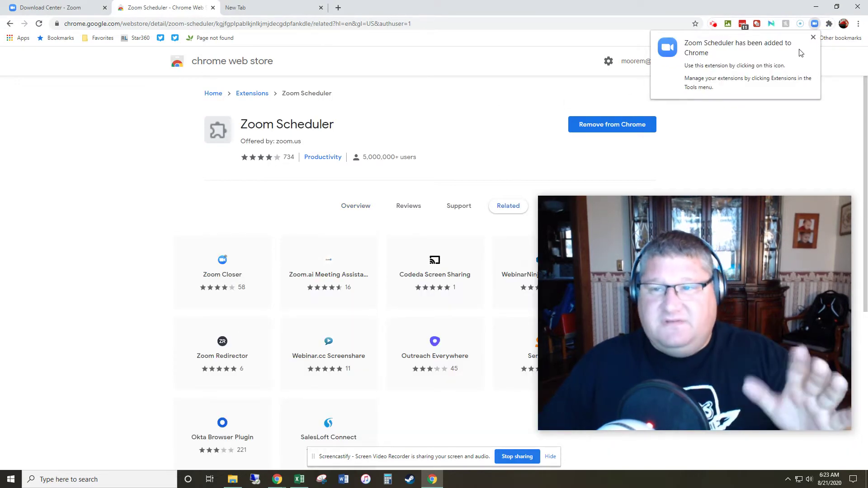
left_click(816, 25)
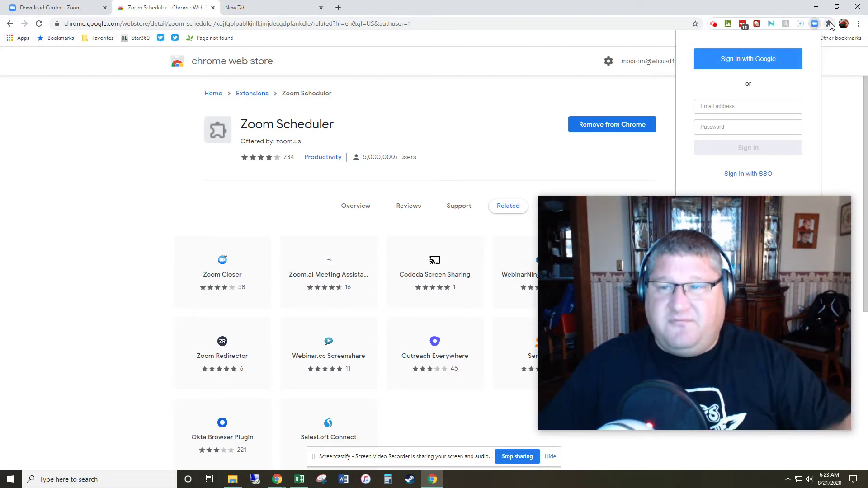
Step: Pin Zoom Scheduler to the Chrome toolbar via the Extensions menu, then reopen its sign-in panel
left_click(829, 24)
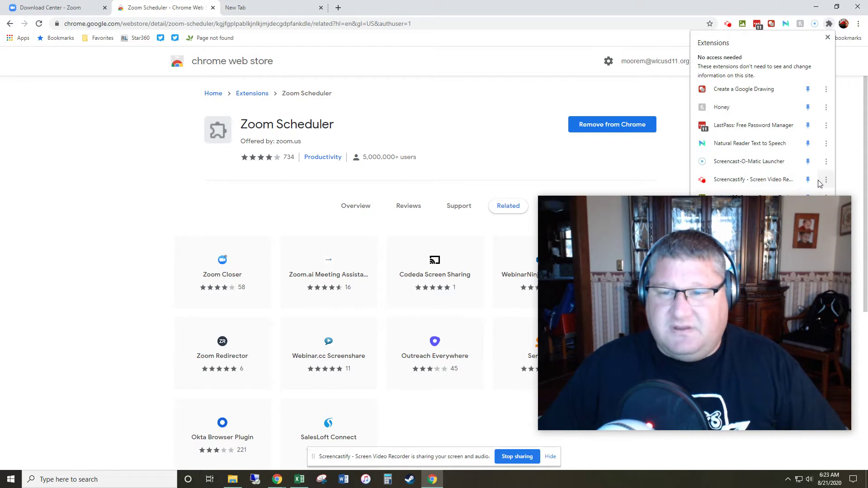
left_click_drag(796, 215, 624, 221)
left_click(829, 23)
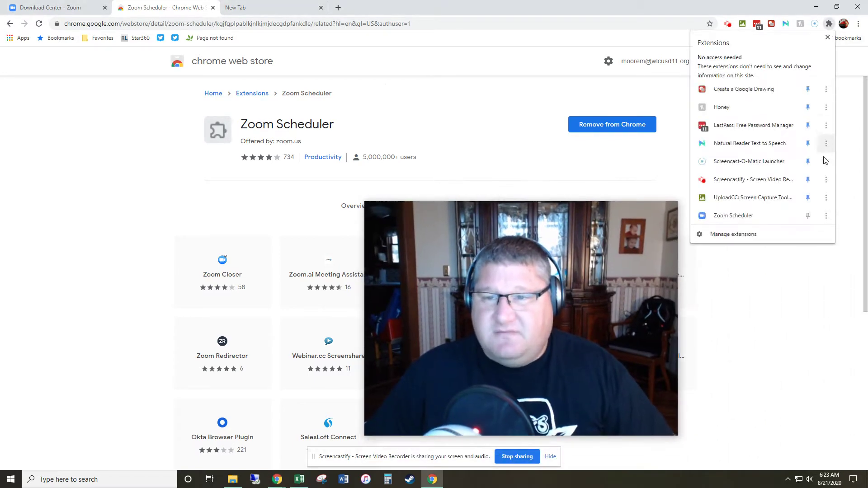
left_click(808, 216)
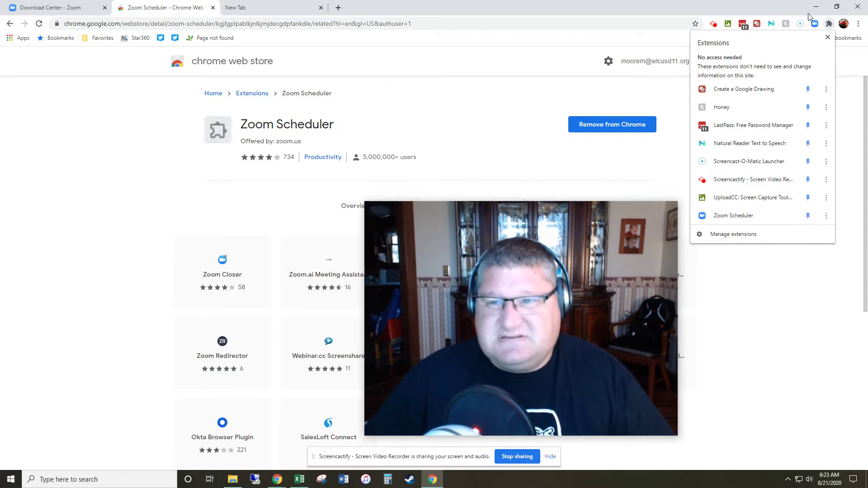
left_click(827, 37)
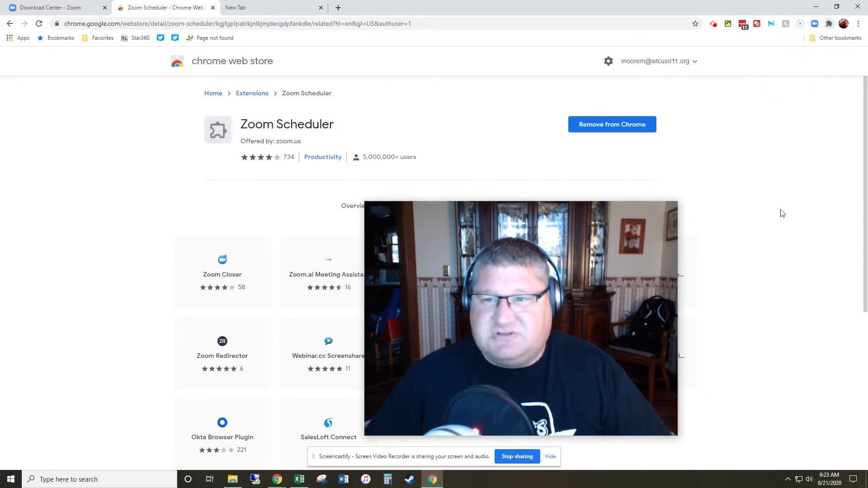
left_click(814, 24)
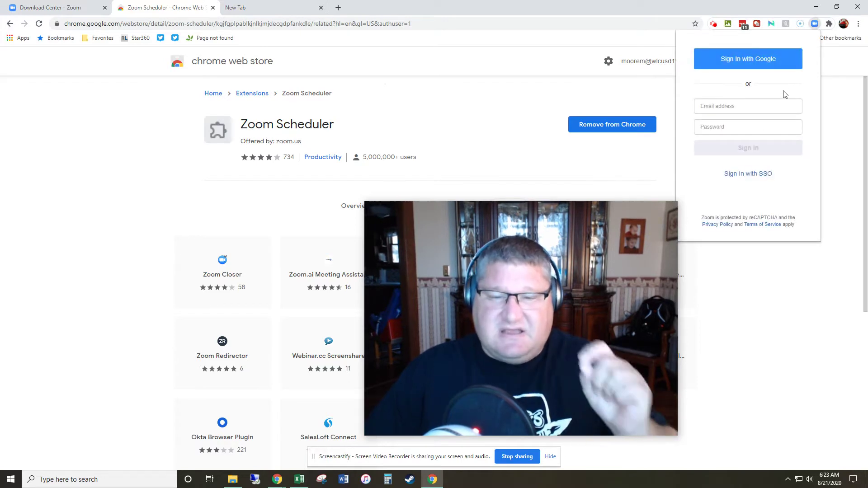
Step: Sign in to Zoom Scheduler with Google, picking the school account from the account list
left_click(763, 58)
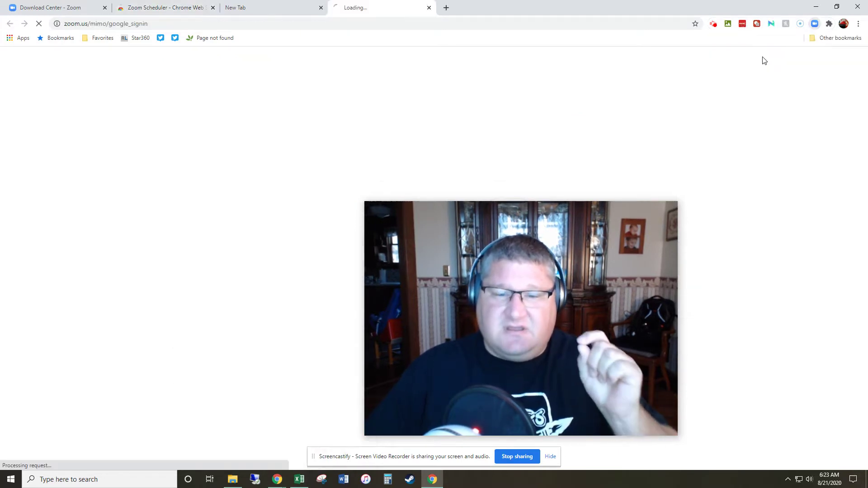
left_click_drag(563, 248, 751, 113)
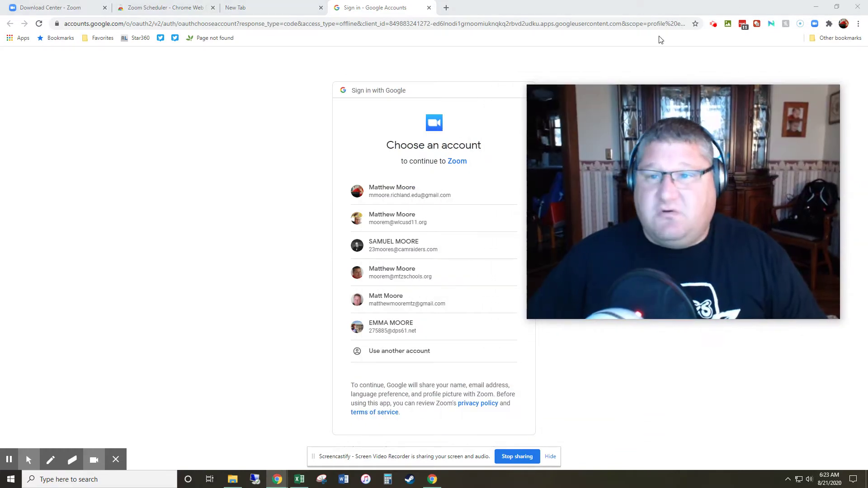
left_click(713, 23)
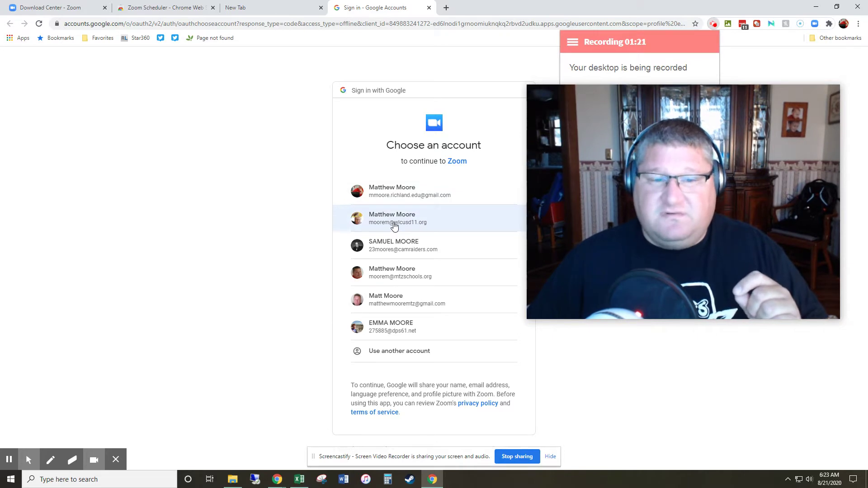
mouse_move(778, 226)
left_click_drag(778, 226, 794, 338)
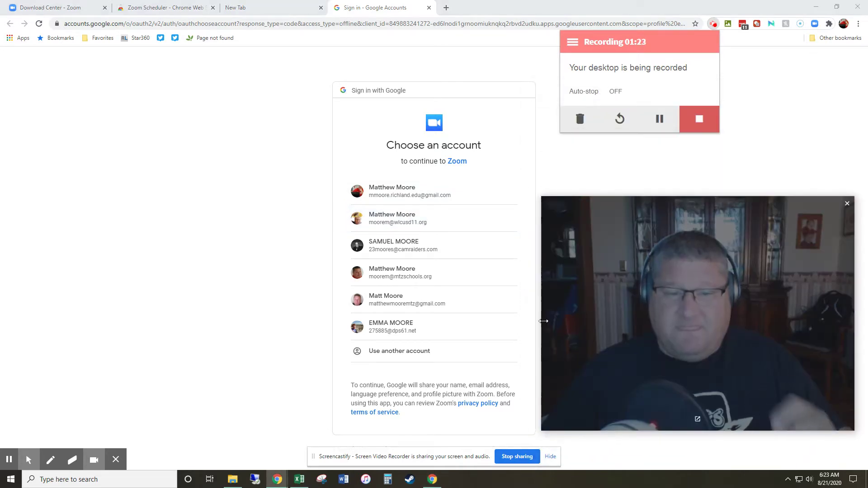
left_click(433, 226)
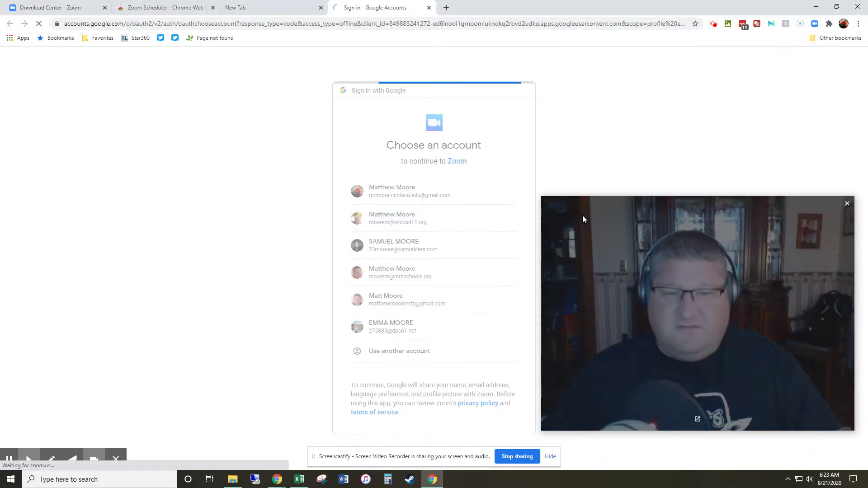
left_click(713, 24)
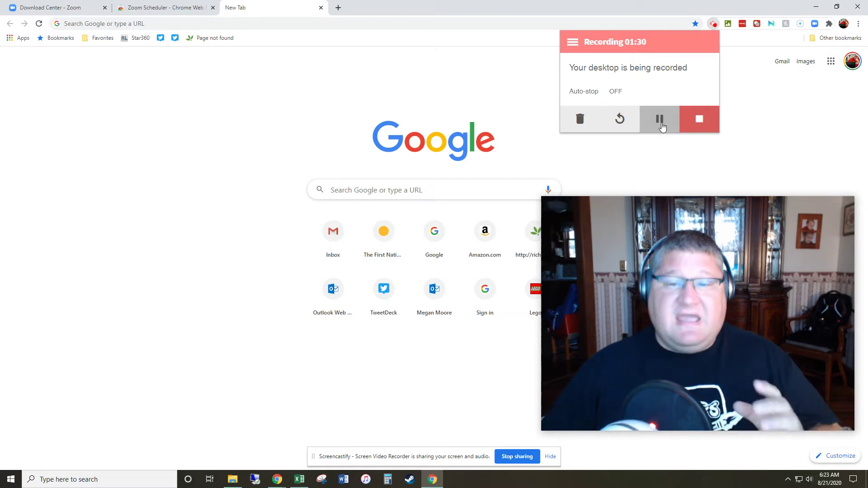
Step: In the Zoom Scheduler popup, look over Start a Meeting, then choose Schedule a Meeting
left_click(814, 24)
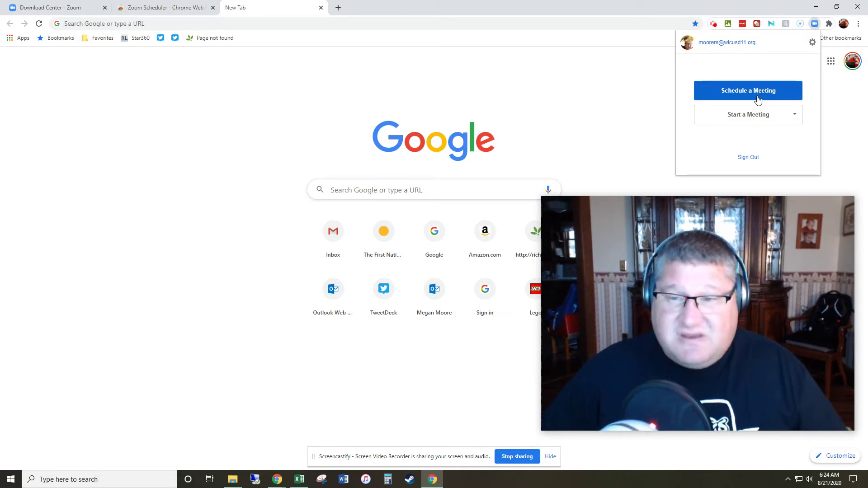
left_click(771, 116)
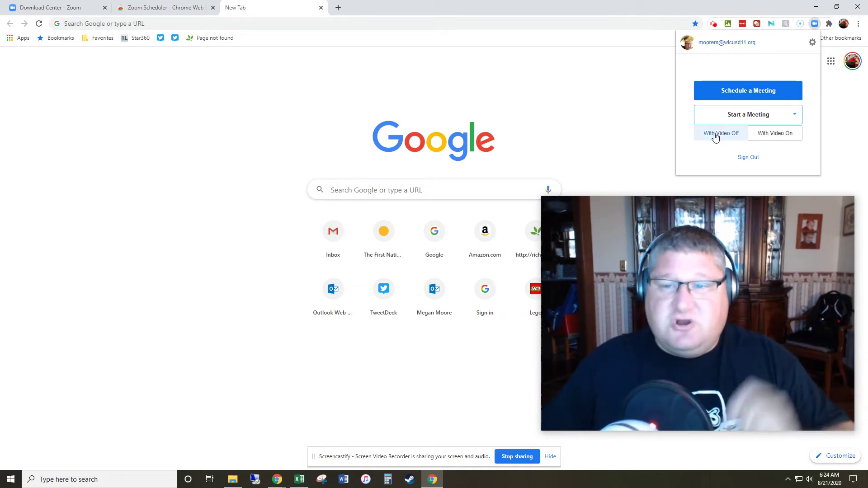
left_click(752, 90)
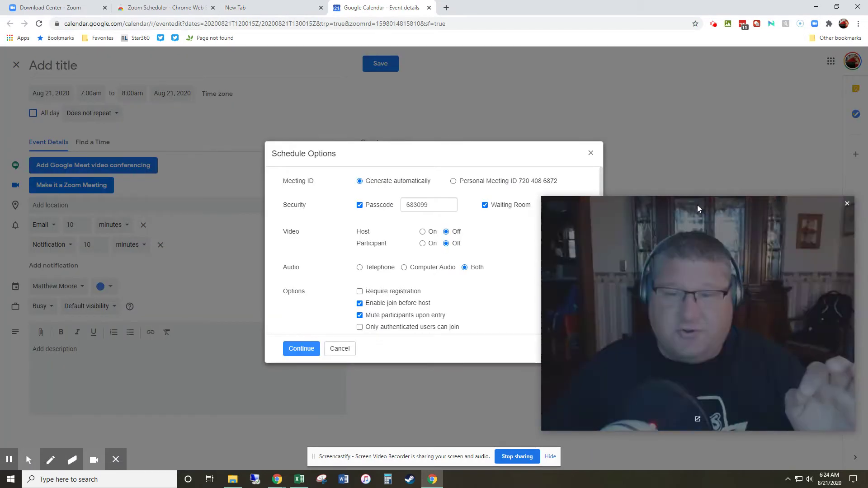
Step: Replace the generated meeting passcode with a custom one and apply the Schedule Options
left_click_drag(543, 197, 668, 290)
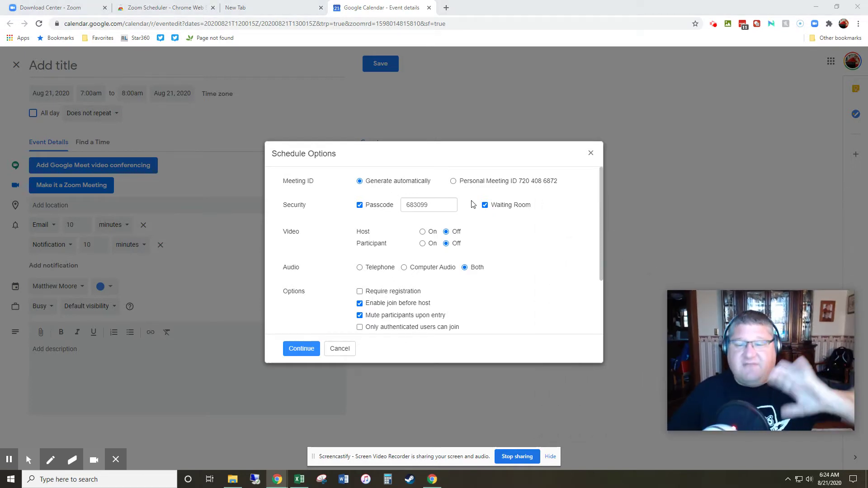
left_click_drag(432, 203, 383, 206)
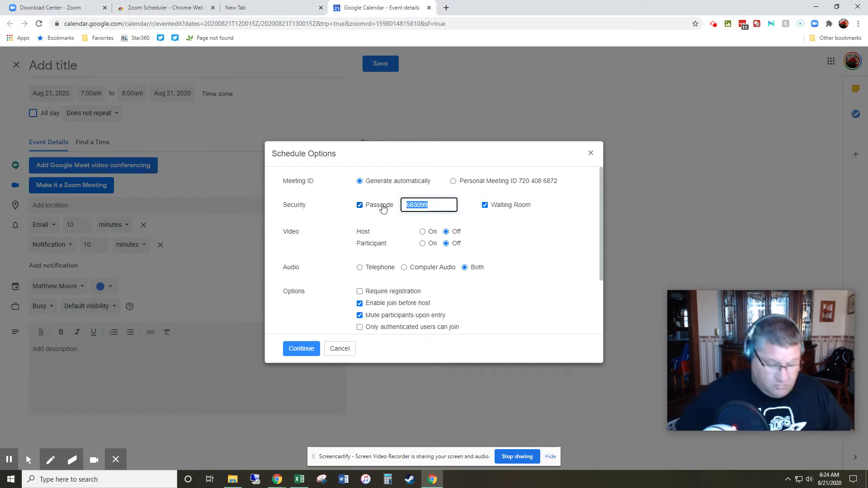
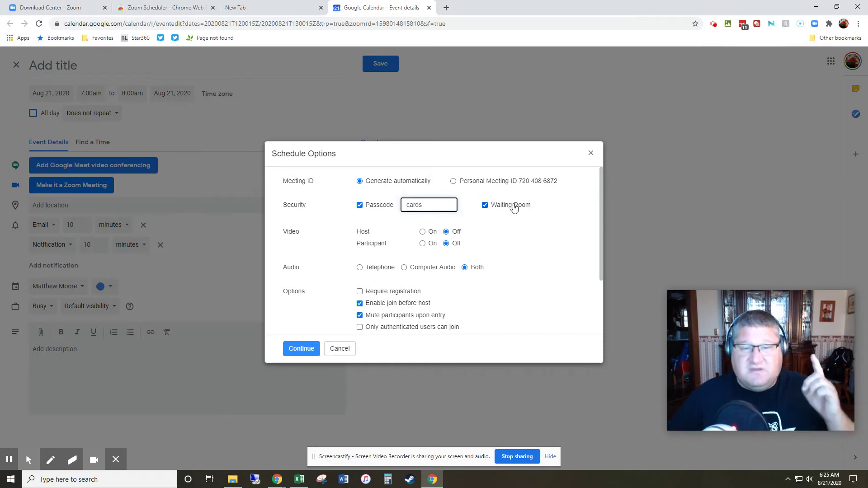
left_click(300, 349)
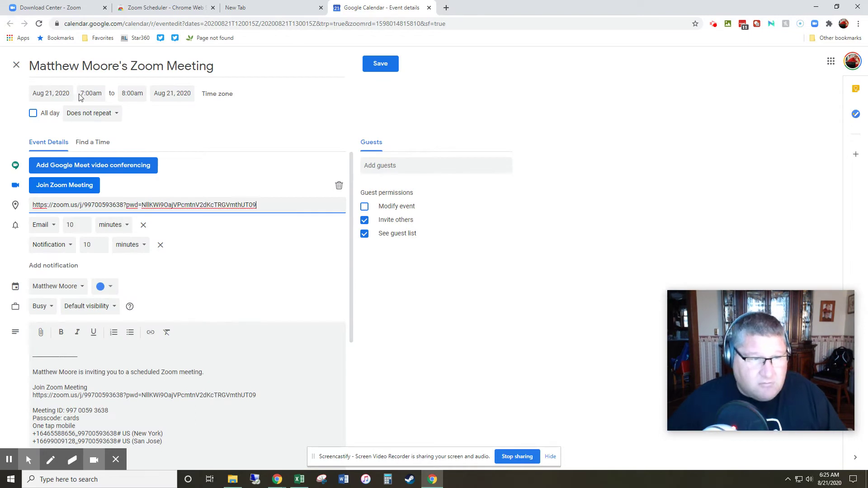
Step: Change the meeting time to start at 7:10am and end at 8:11am
left_click(90, 95)
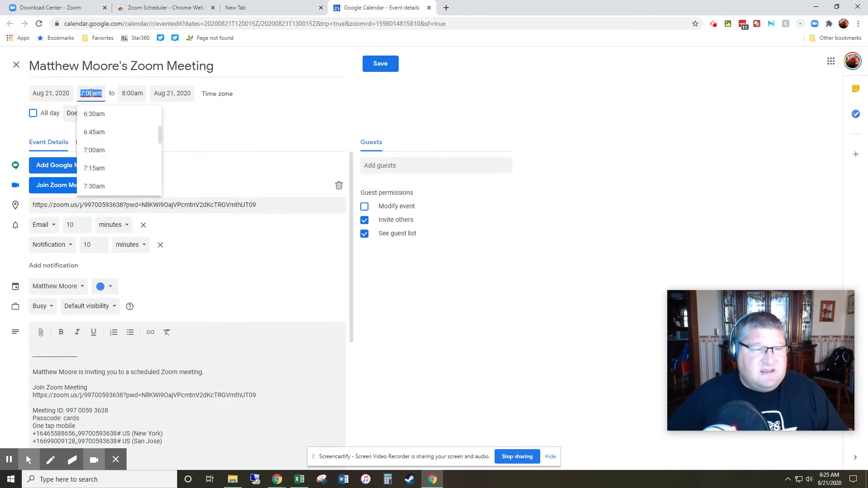
left_click(91, 94)
key("BackSpace")
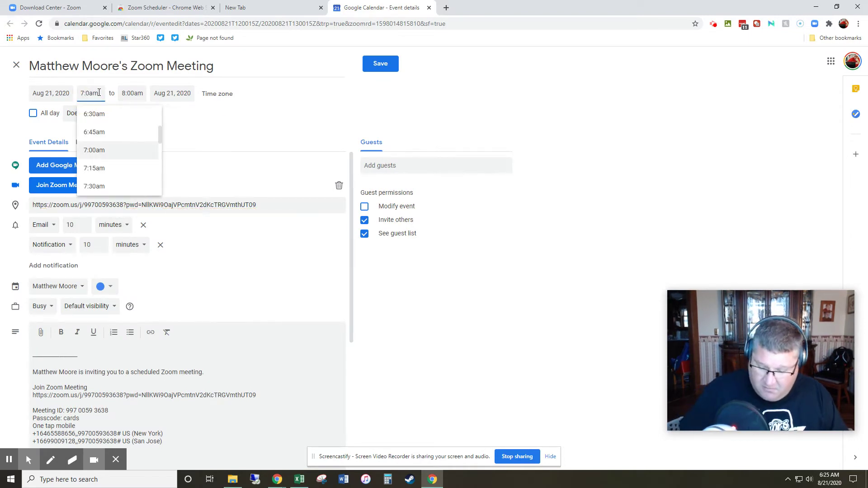
type("1")
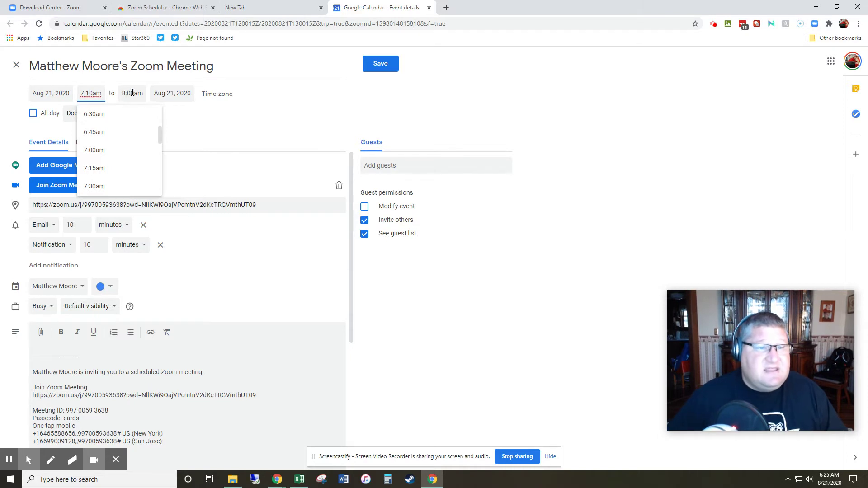
left_click(132, 93)
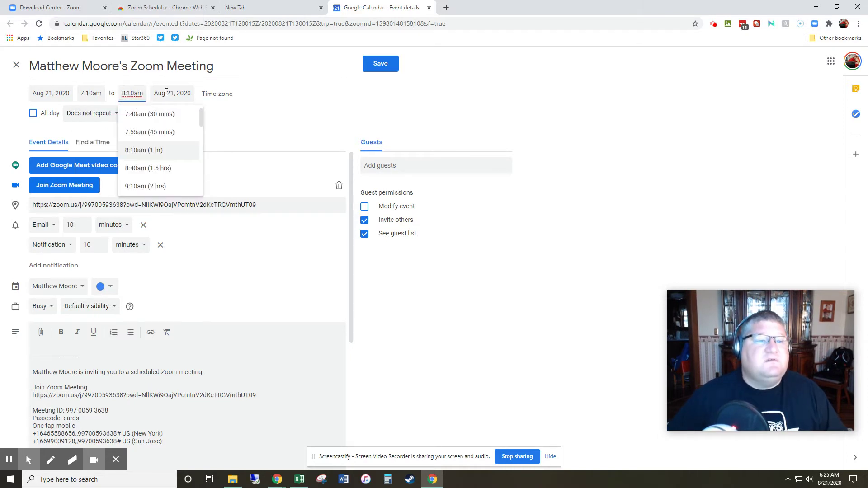
key("BackSpace")
type("1")
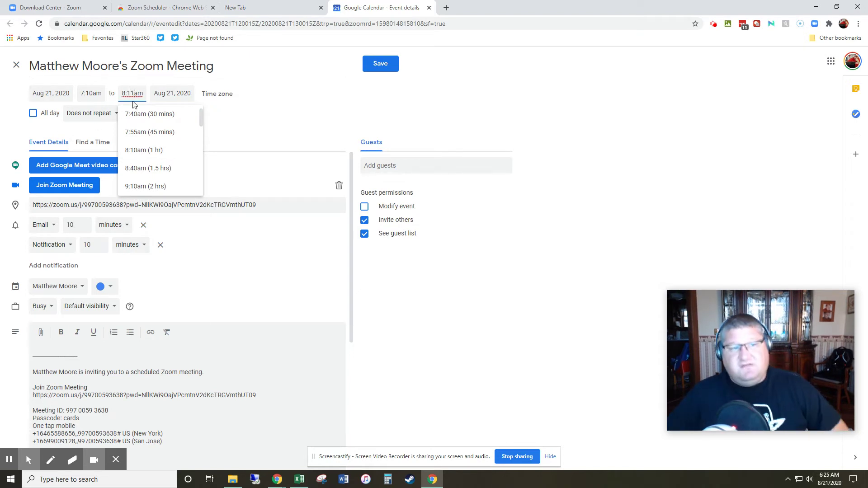
left_click(296, 122)
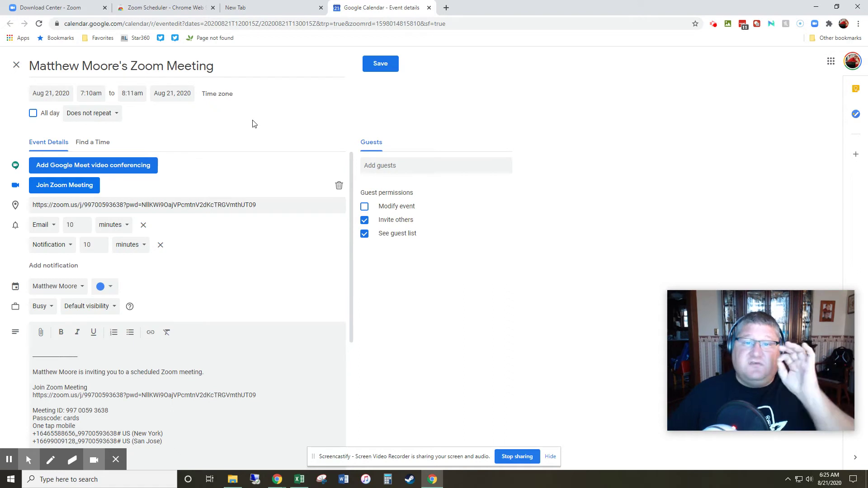
left_click(117, 115)
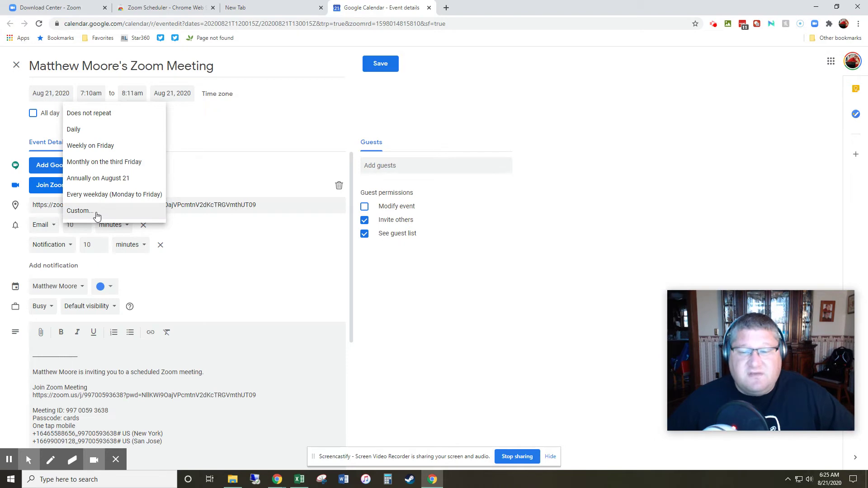
Step: Set the meeting to repeat every weekday (Monday to Friday)
left_click(96, 216)
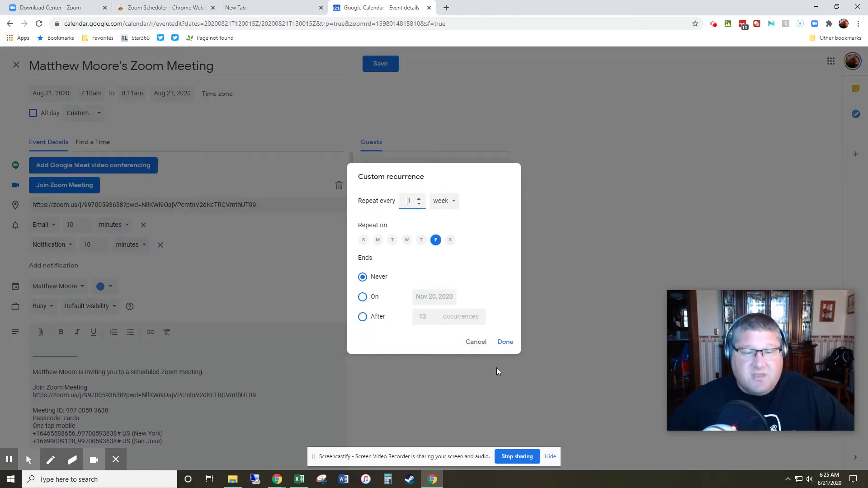
left_click(472, 343)
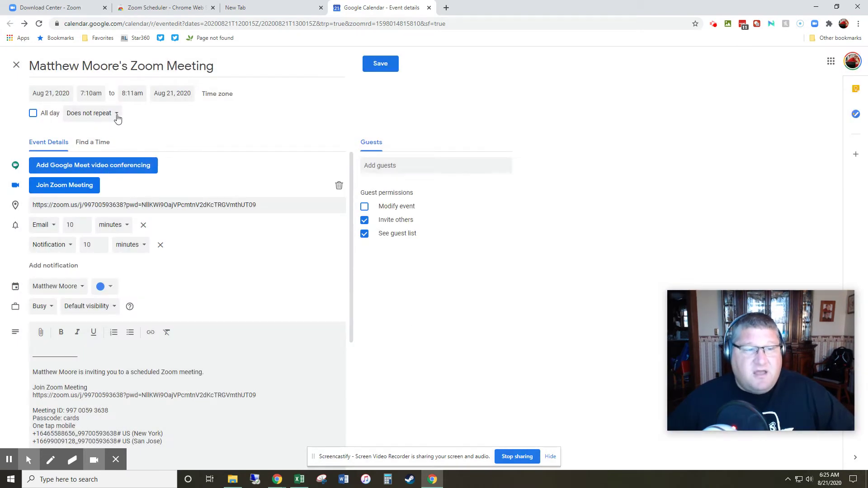
left_click(118, 119)
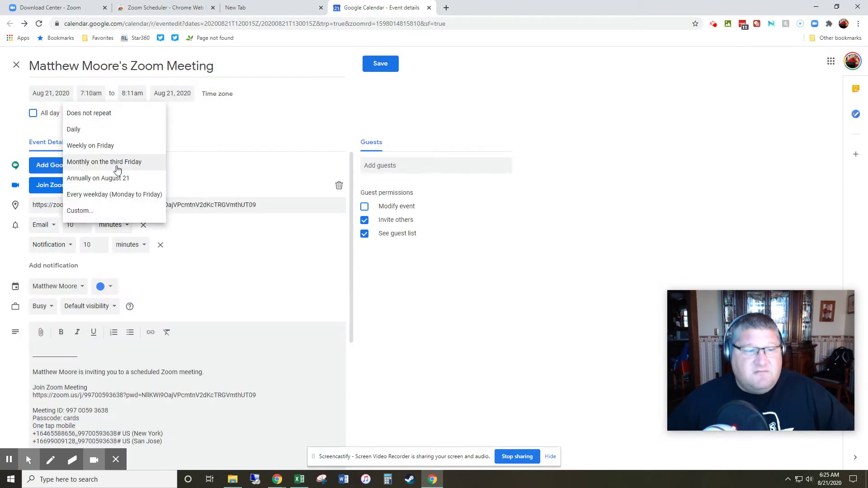
left_click(139, 201)
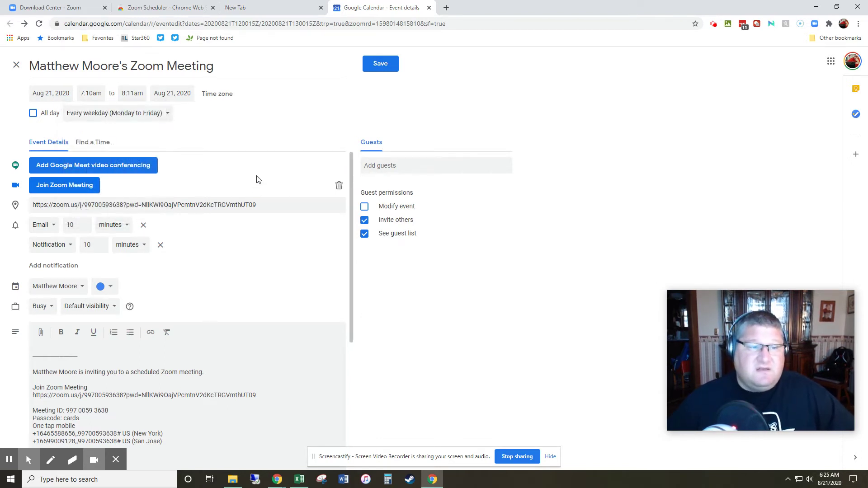
Step: Review the Zoom invitation details in the event and save the recurring meeting
scroll(198, 234, "down", 5)
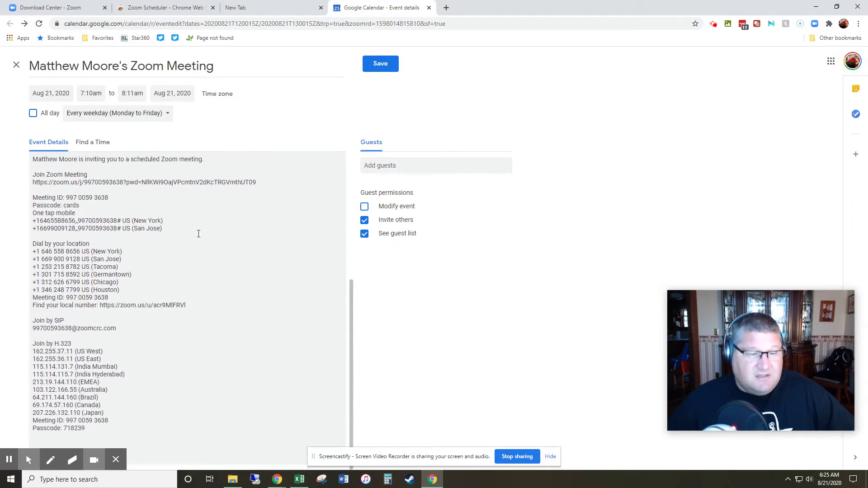
left_click_drag(121, 214, 35, 175)
left_click(260, 310)
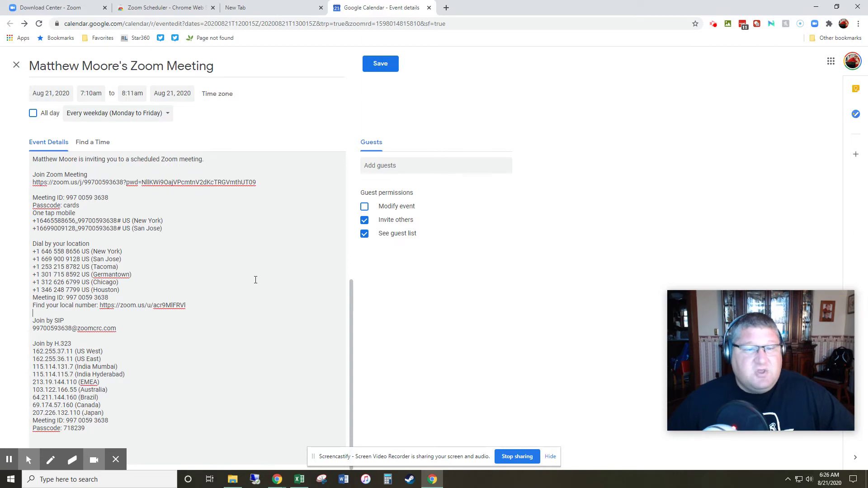
scroll(254, 279, "up", 5)
left_click(417, 167)
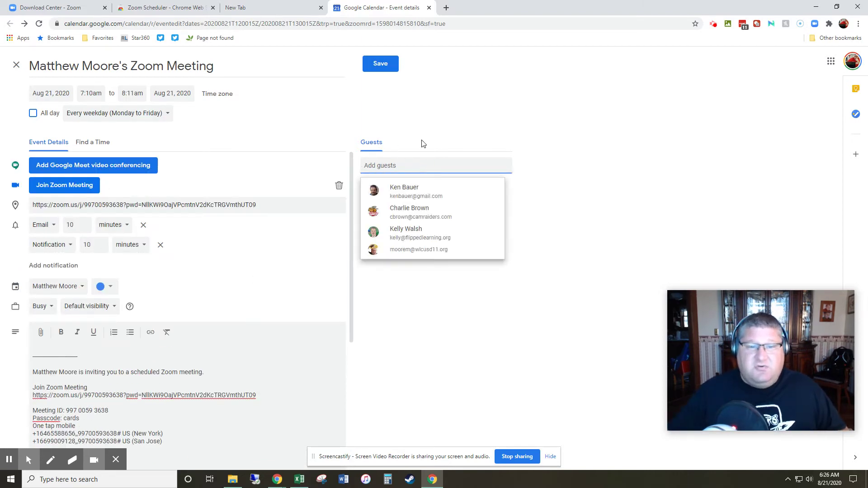
left_click(497, 127)
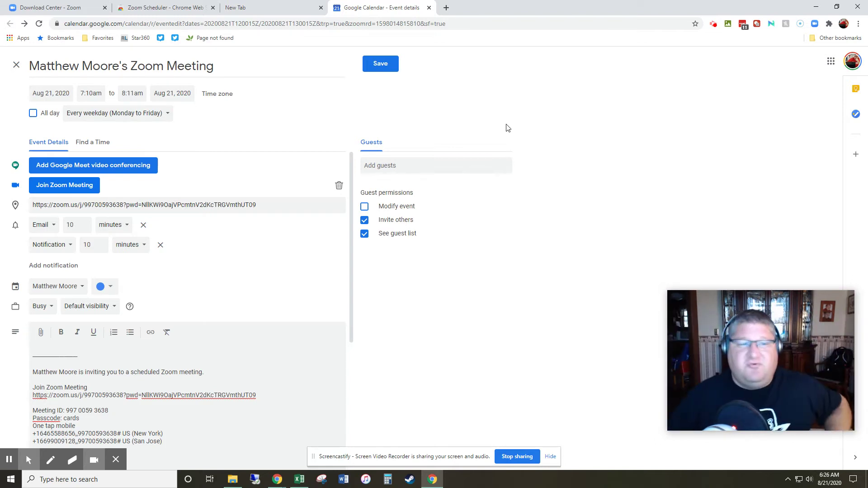
left_click(378, 65)
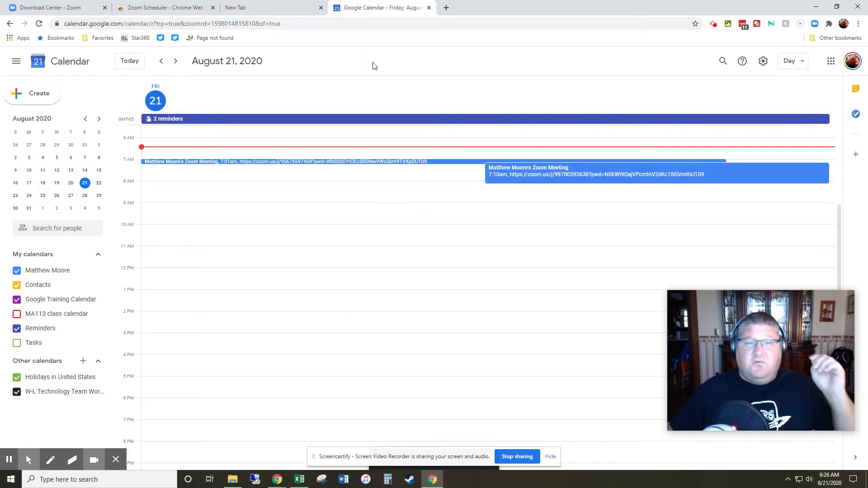
Step: Revisit Zoom's Browser Extension downloads, then return to the Zoom Scheduler Chrome Web Store tab
left_click(48, 8)
scroll(220, 149, "down", 5)
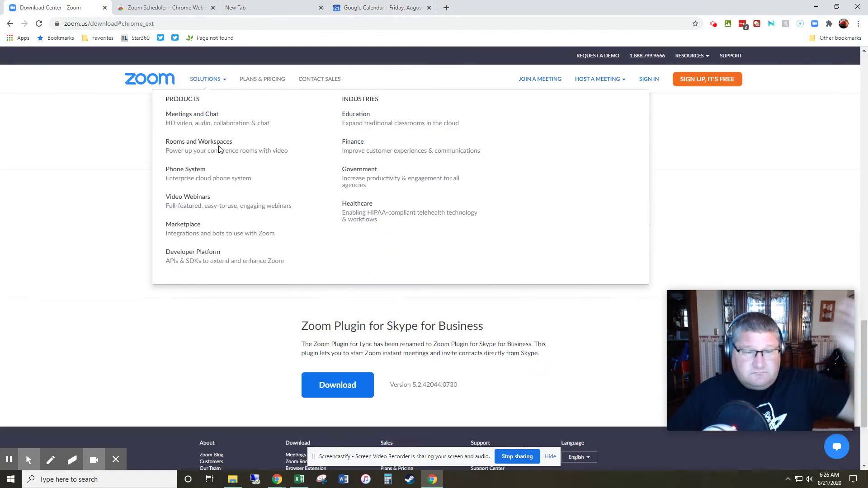
scroll(221, 149, "down", 3)
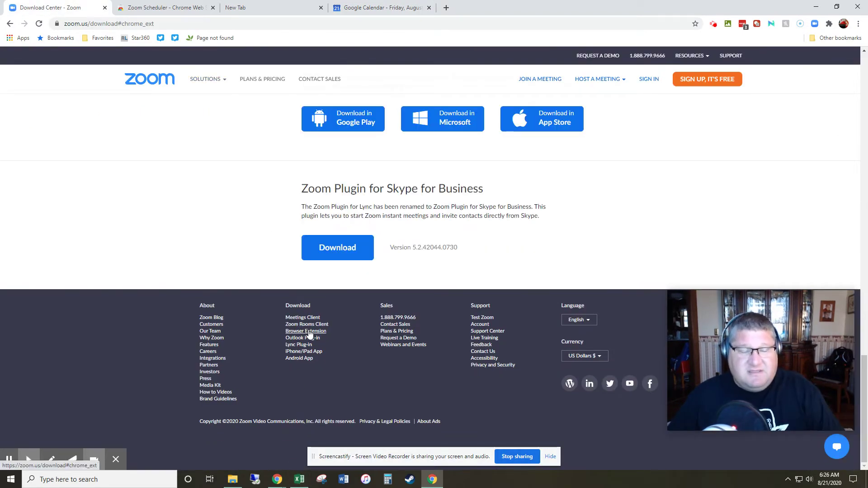
left_click(309, 333)
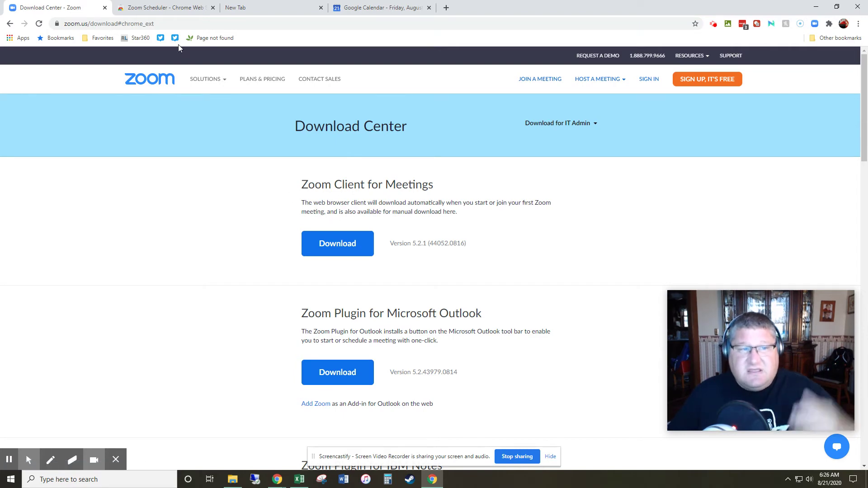
left_click(153, 8)
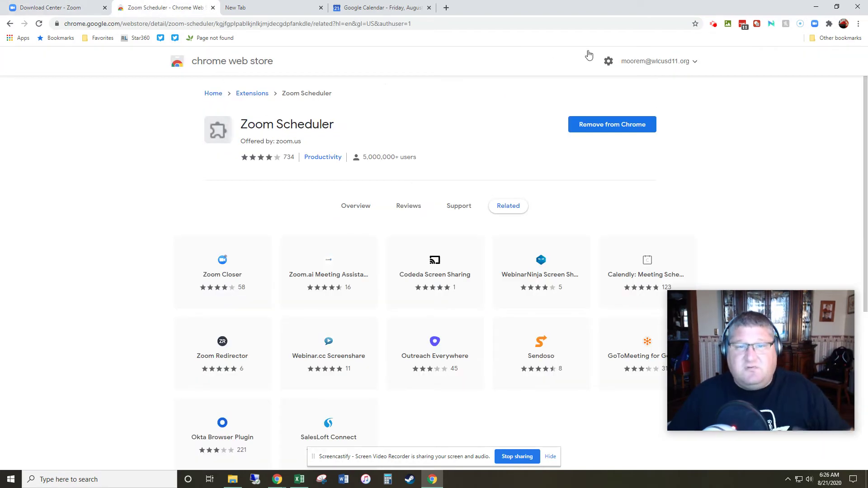
Step: Confirm in the Extensions menu that Zoom Scheduler is pinned to the toolbar
left_click(815, 24)
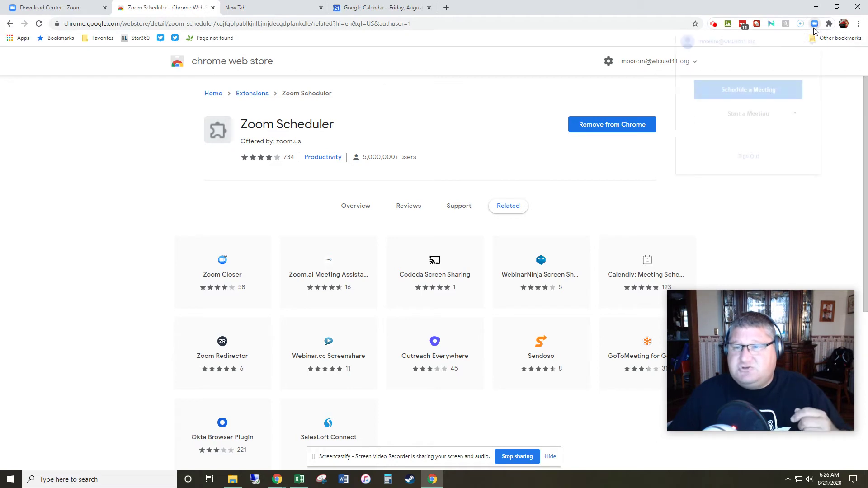
left_click(829, 23)
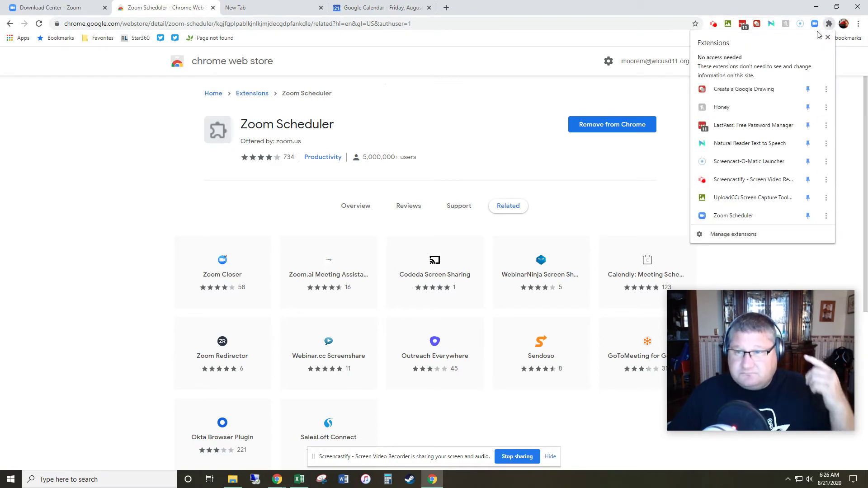
left_click(815, 24)
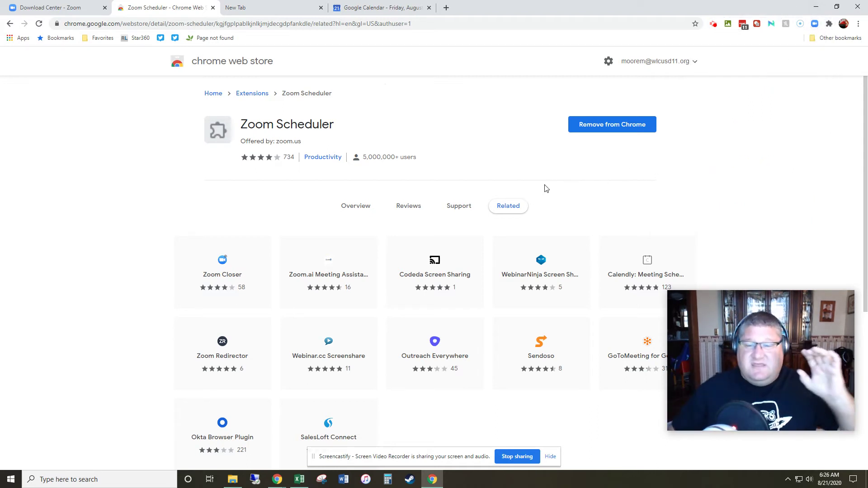
mouse_move(699, 338)
left_click_drag(668, 291, 538, 195)
left_click_drag(767, 337, 536, 260)
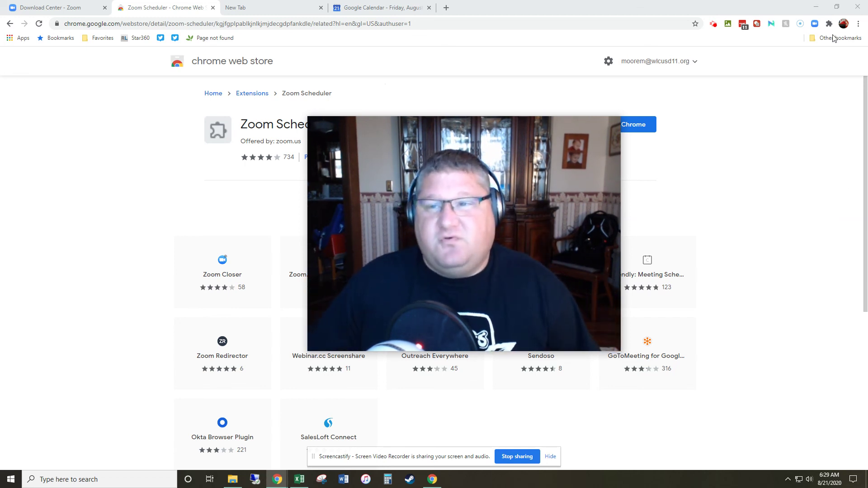
left_click(715, 25)
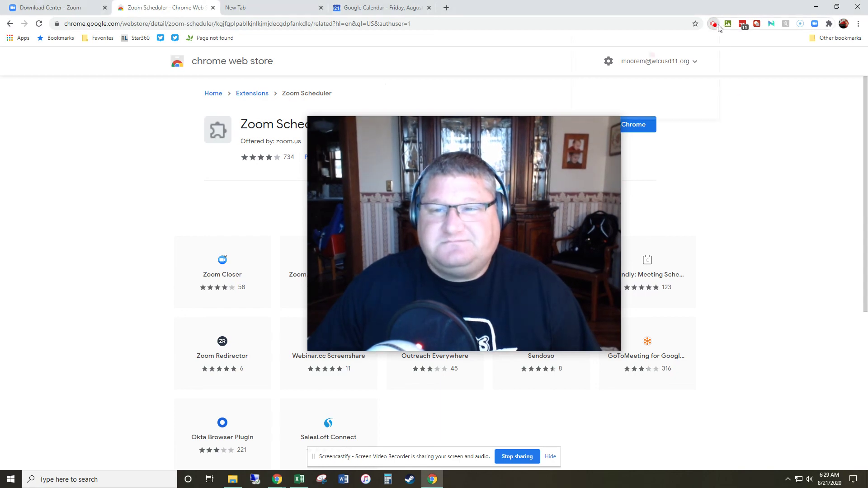